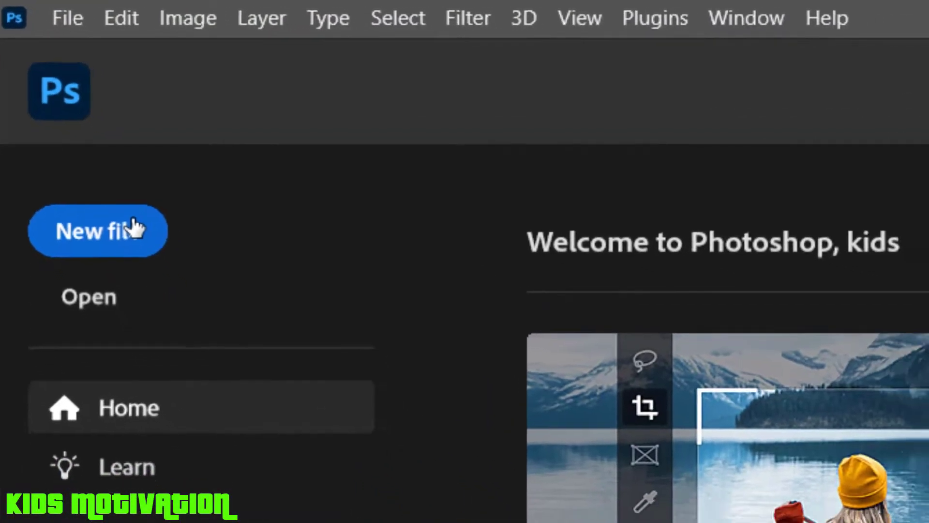
# - Create a new document from the Default Photoshop Size preset, 7 x 5 in at 300 ppi
pyautogui.click(147, 250)
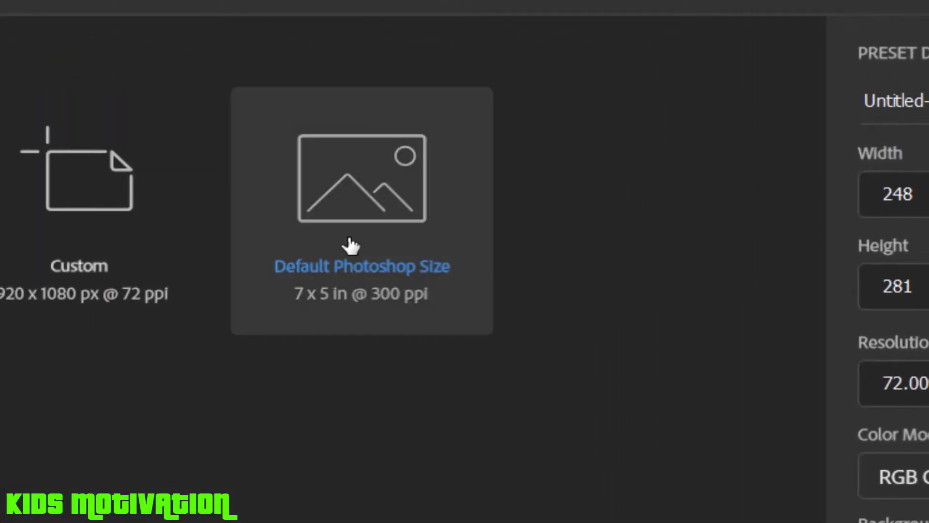
pyautogui.click(351, 246)
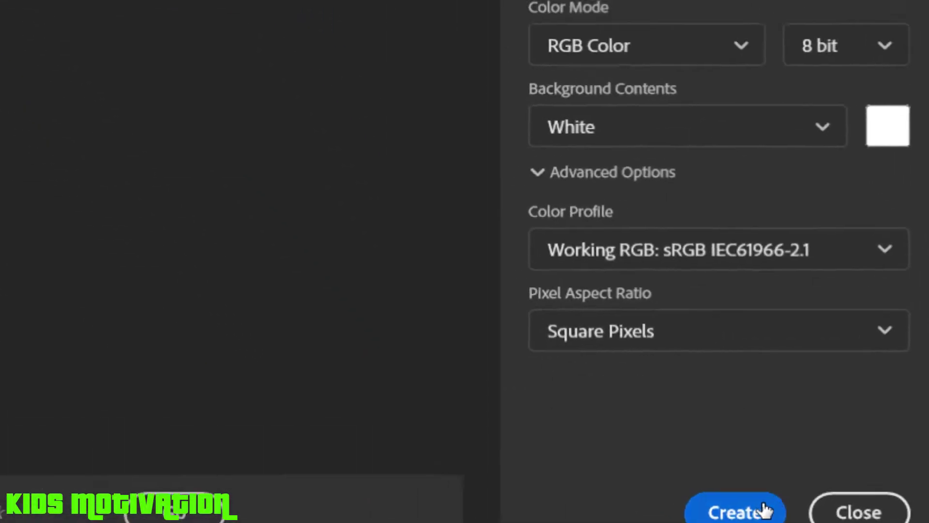
pyautogui.click(758, 504)
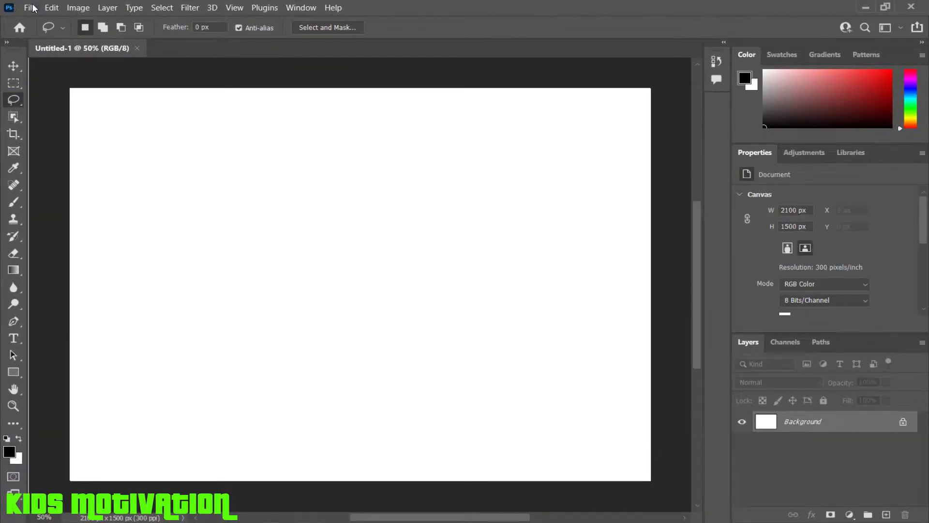
pyautogui.click(30, 7)
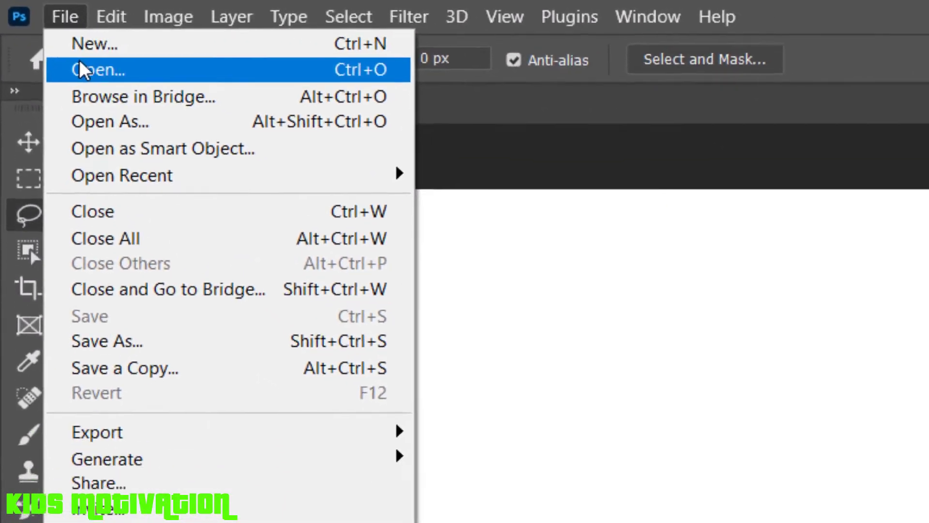
pyautogui.click(80, 64)
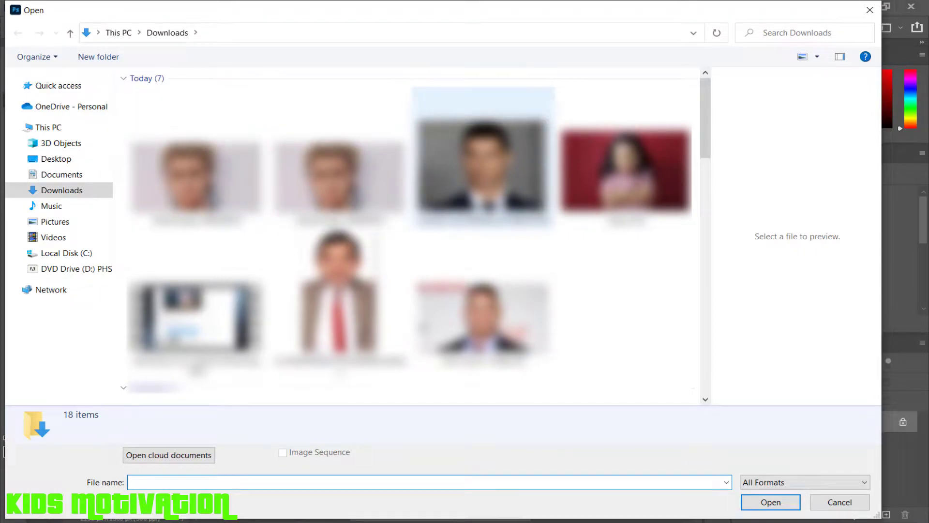
pyautogui.click(482, 164)
pyautogui.keyDown('ctrl'); pyautogui.click(196, 170); pyautogui.keyUp('ctrl')
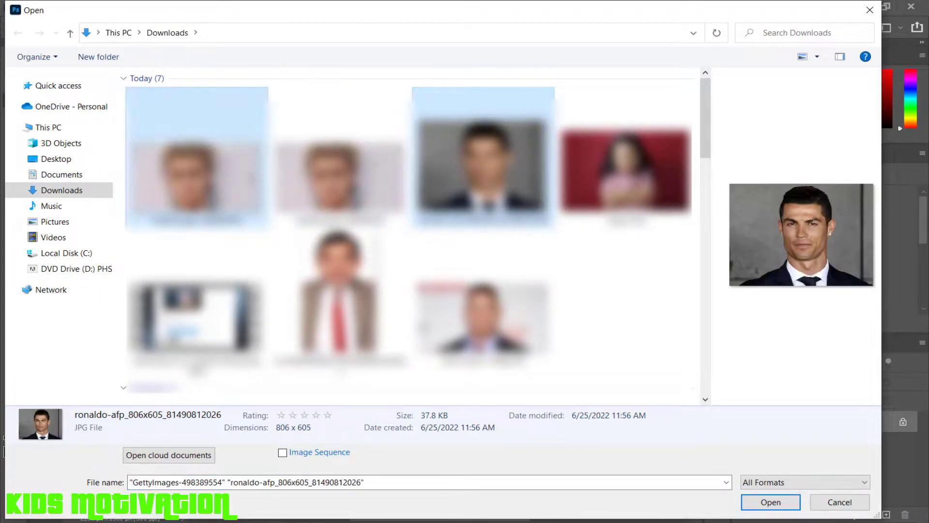
pyautogui.click(772, 502)
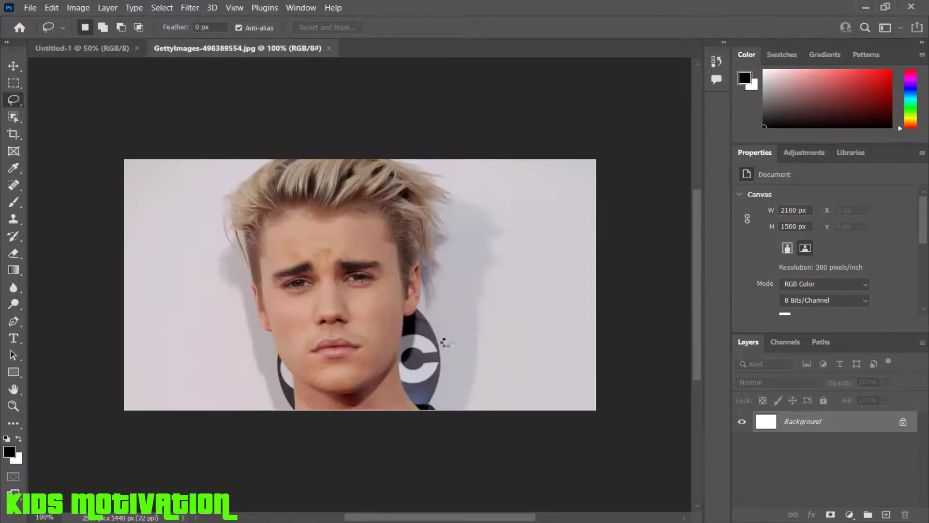
pyautogui.click(137, 48)
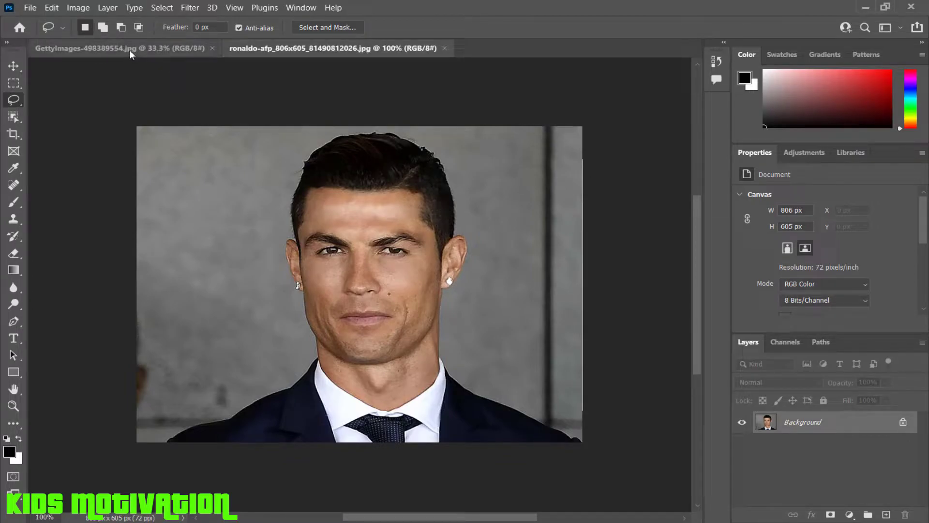
# - In GettyImages-498389554.jpg, draw a freehand Lasso selection around the face from the forehead to the chin, leaving out the hair and ears
pyautogui.click(129, 50)
pyautogui.click(286, 47)
pyautogui.click(147, 50)
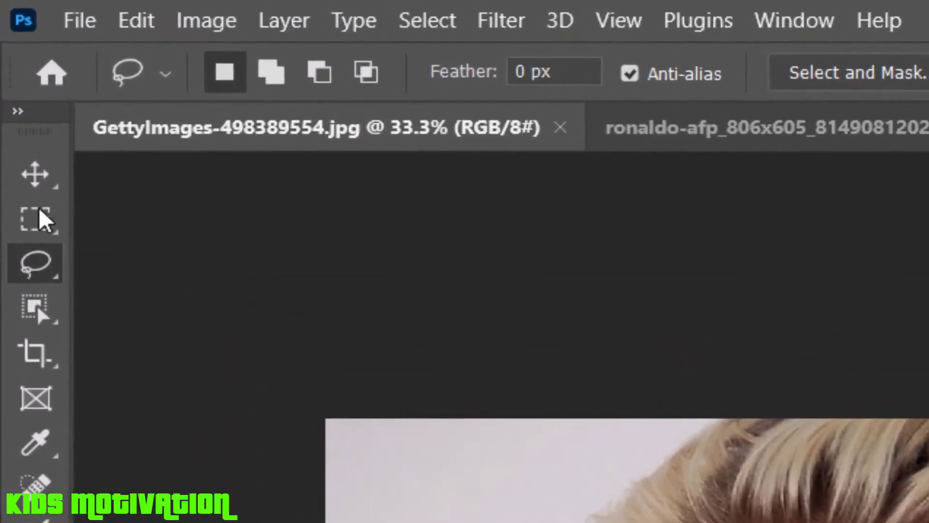
pyautogui.click(47, 189)
pyautogui.click(39, 265)
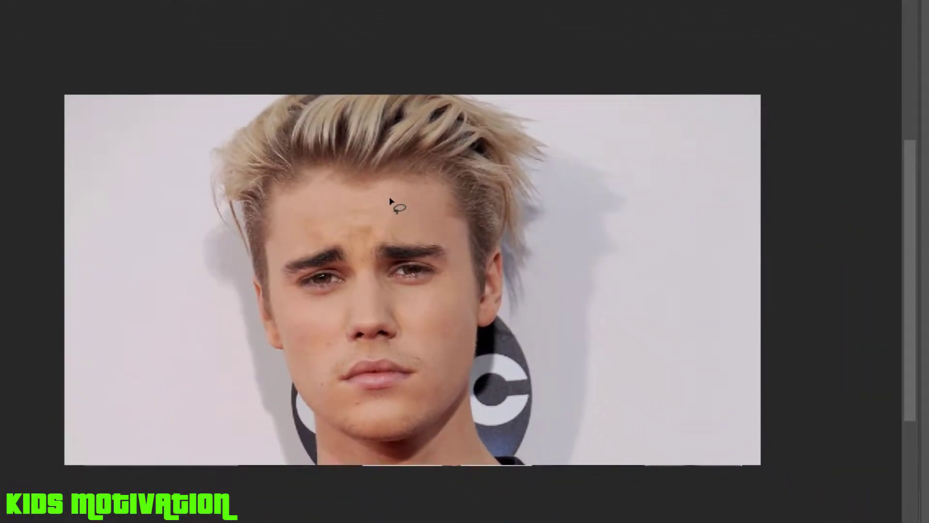
pyautogui.hotkey('ctrl', '+')
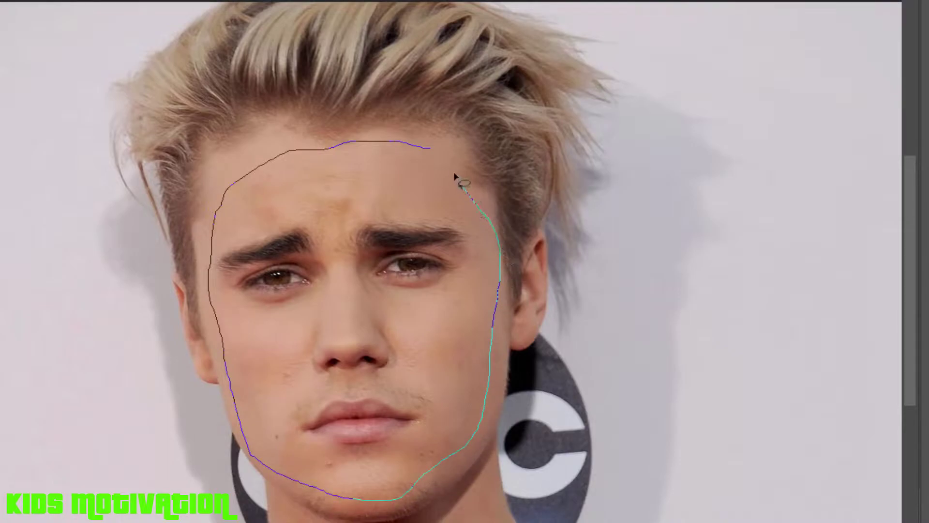
pyautogui.moveTo(431, 153); pyautogui.dragTo(427, 151)
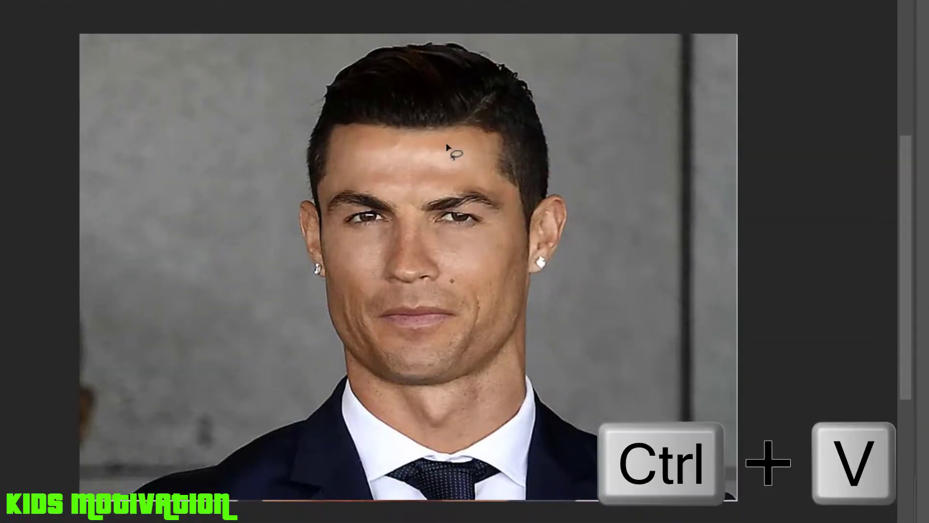
# - Paste the copied face into ronaldo-afp_806x605_81490812026.jpg and shift it down over the head
pyautogui.rightClick(444, 146)
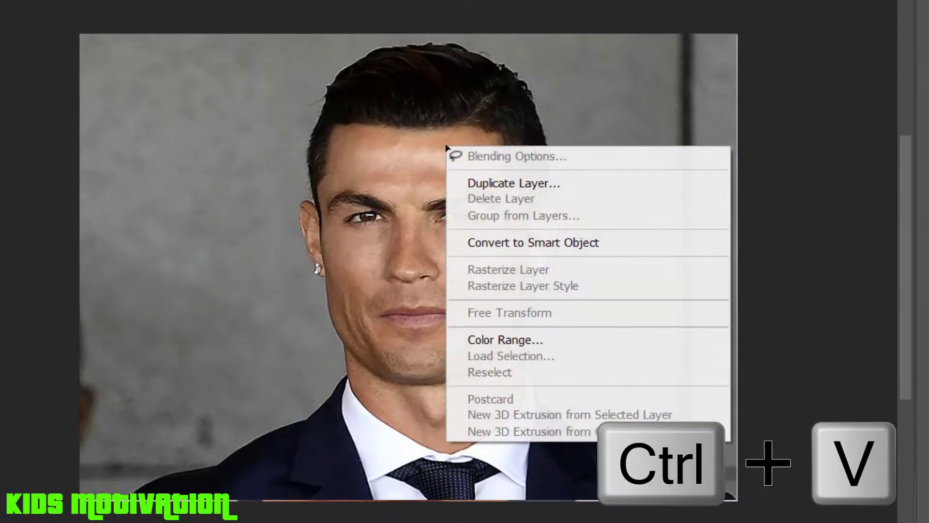
pyautogui.click(401, 157)
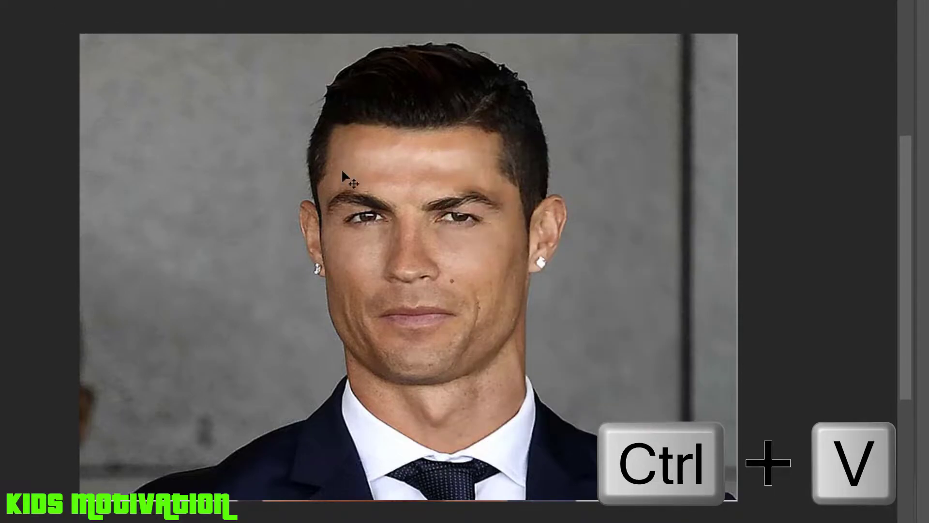
pyautogui.hotkey('ctrl', 'v')
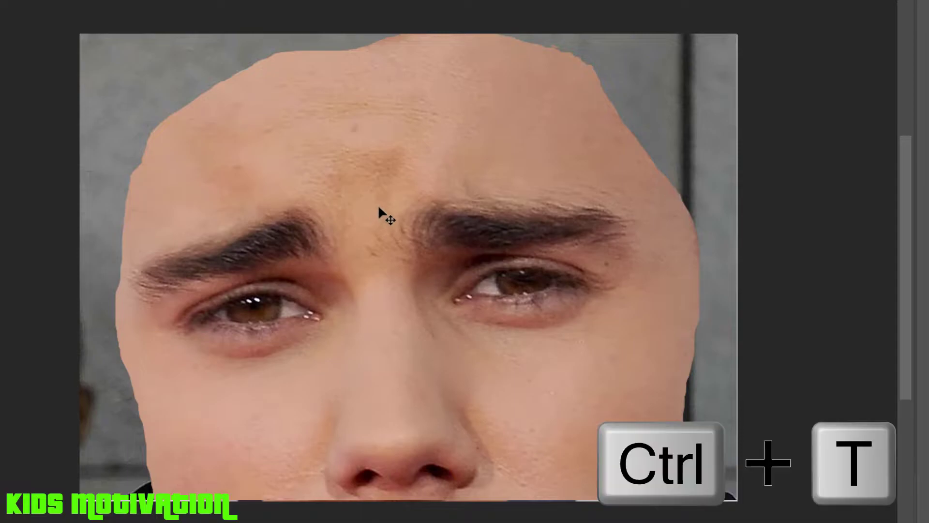
pyautogui.moveTo(344, 189); pyautogui.dragTo(445, 256)
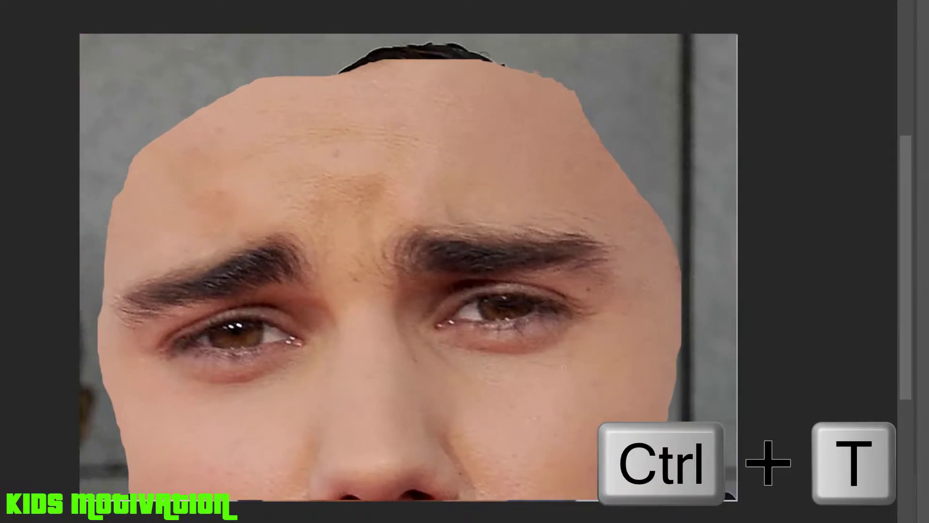
pyautogui.moveTo(322, 156); pyautogui.dragTo(324, 192)
# - Free-transform the pasted face, scaling it down to the size of the face beneath and aligning the eyes, nose and mouth
pyautogui.hotkey('ctrl', 't')
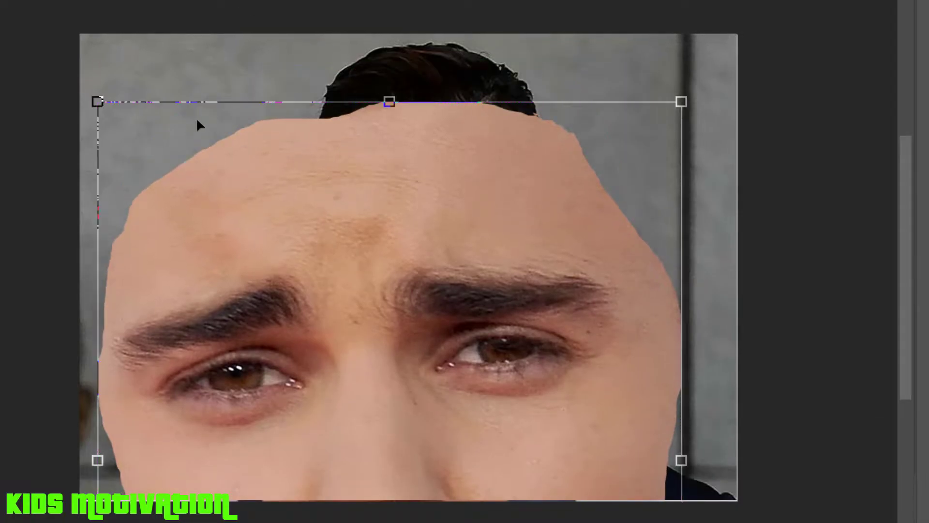
pyautogui.moveTo(96, 99); pyautogui.dragTo(309, 363)
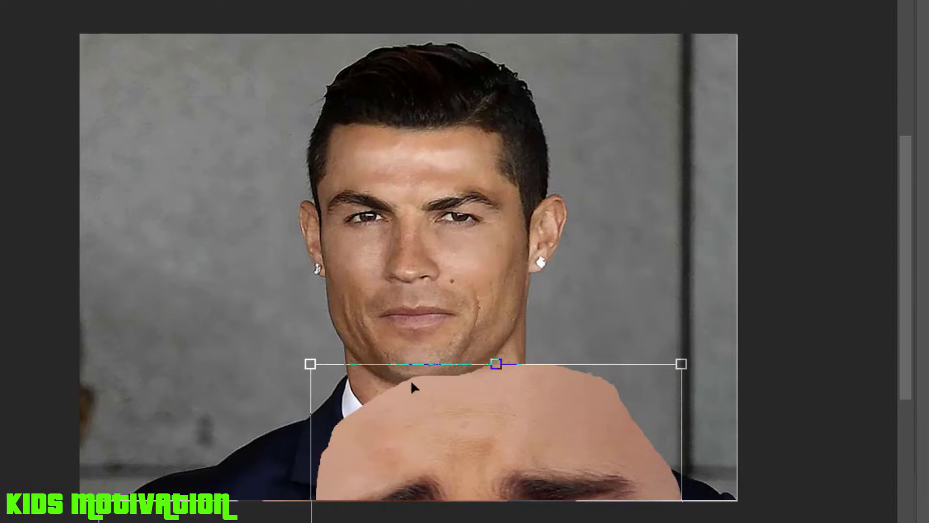
pyautogui.moveTo(414, 318); pyautogui.dragTo(372, 123)
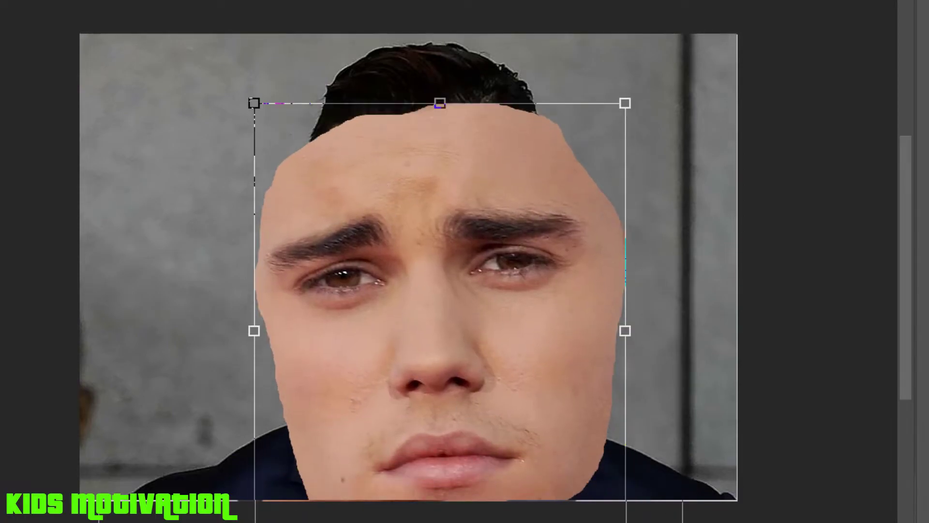
pyautogui.moveTo(625, 520); pyautogui.dragTo(367, 242)
pyautogui.moveTo(303, 233); pyautogui.dragTo(376, 251)
pyautogui.moveTo(454, 295); pyautogui.dragTo(511, 367)
pyautogui.moveTo(409, 243)
pyautogui.mouseDown()
pyautogui.moveTo(421, 246)
pyautogui.moveTo(407, 231)
pyautogui.moveTo(417, 228)
pyautogui.moveTo(408, 234)
pyautogui.mouseUp()
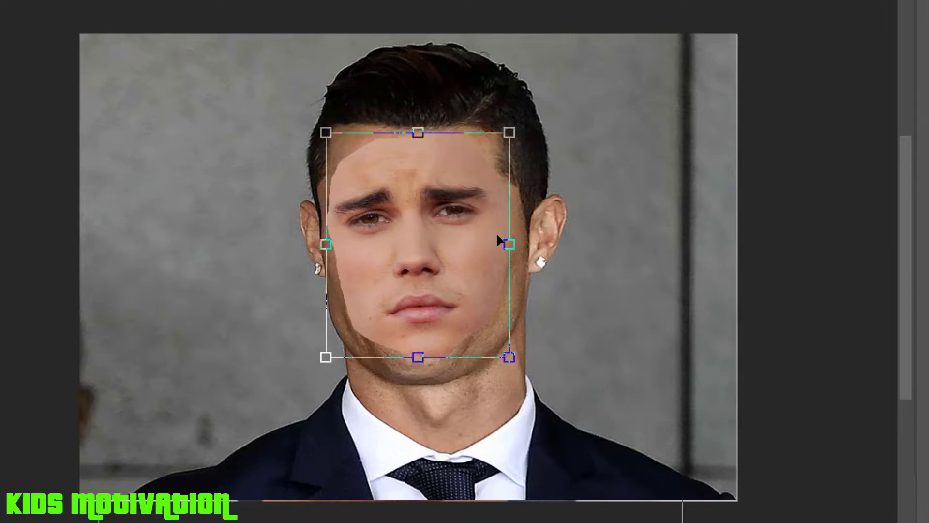
# - Narrow the pasted face to about 220 px, stretch it slightly toward the chin, and nudge it a little left and down
pyautogui.press('shift')
pyautogui.moveTo(510, 242); pyautogui.dragTo(507, 242)
pyautogui.moveTo(428, 358); pyautogui.dragTo(427, 363)
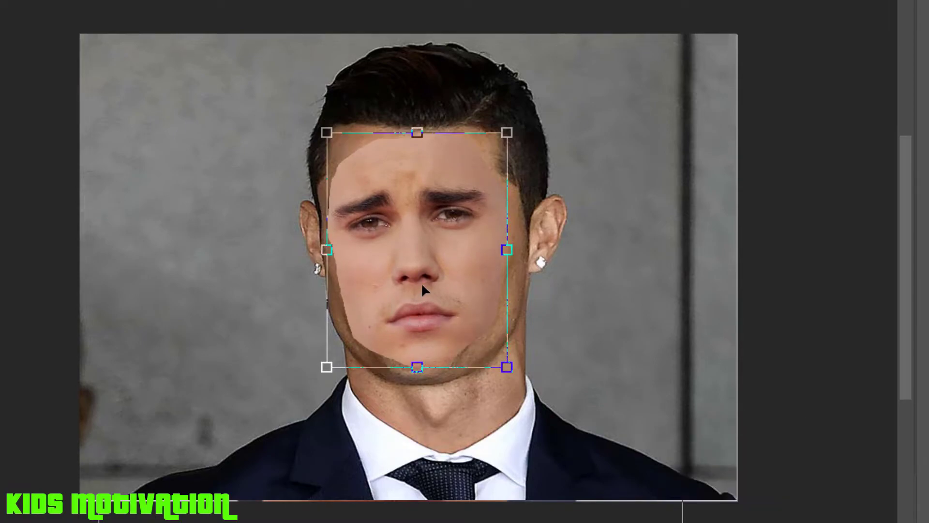
pyautogui.press('Left')
pyautogui.press('Left')
pyautogui.press('Down')
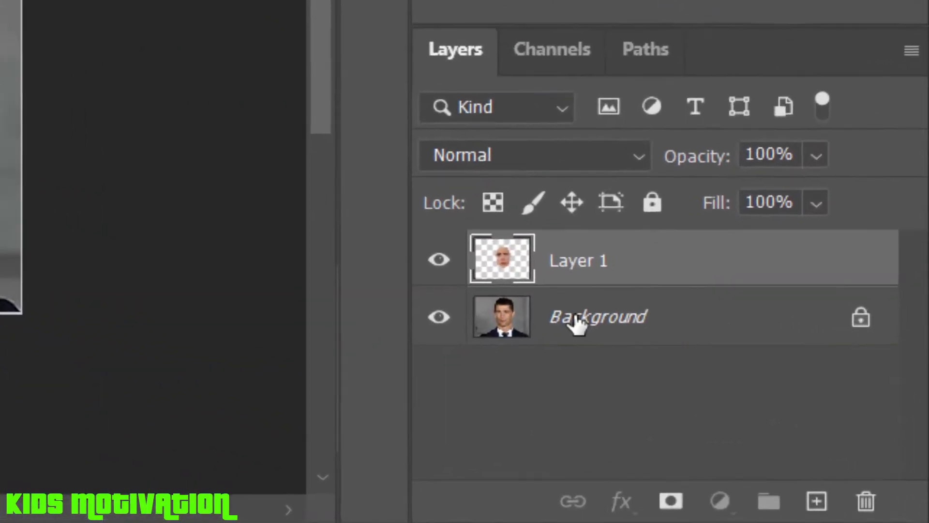
# - Duplicate the Background layer beneath the pasted face
pyautogui.click(803, 444)
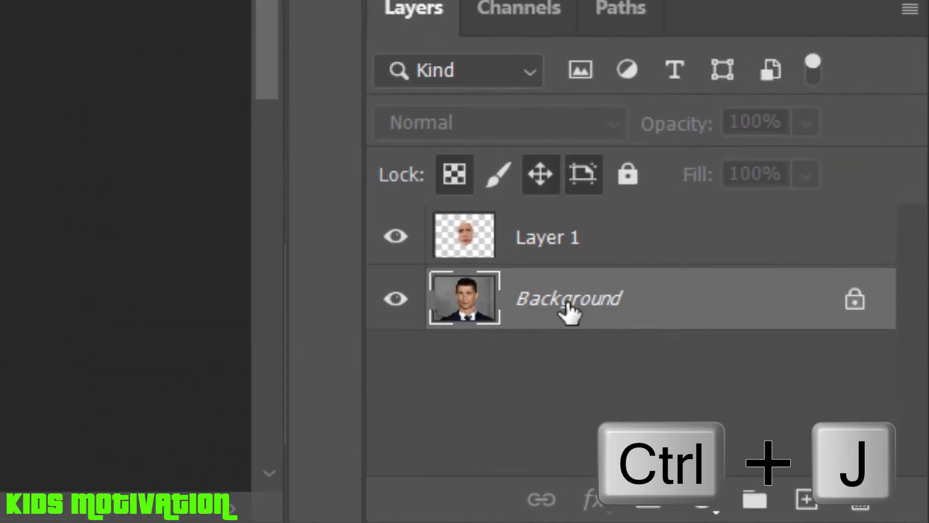
pyautogui.hotkey('ctrl', 'j')
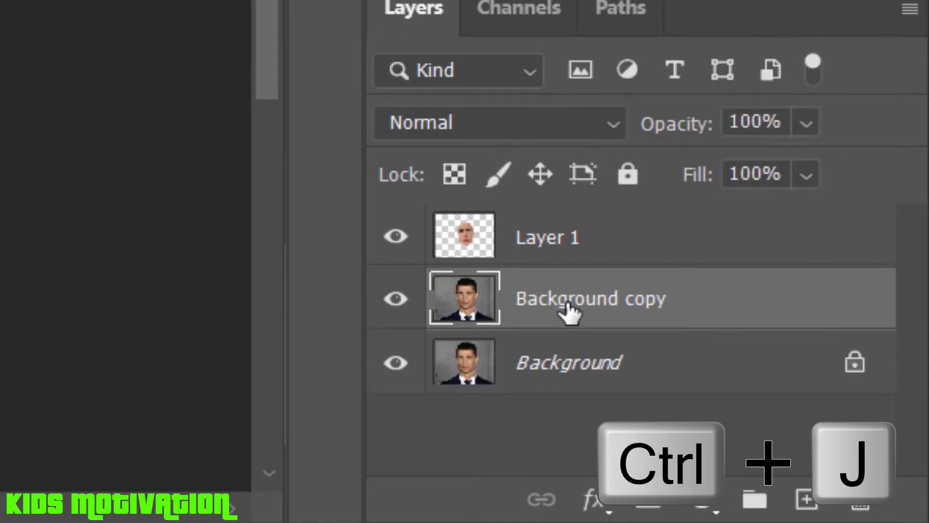
pyautogui.click(614, 233)
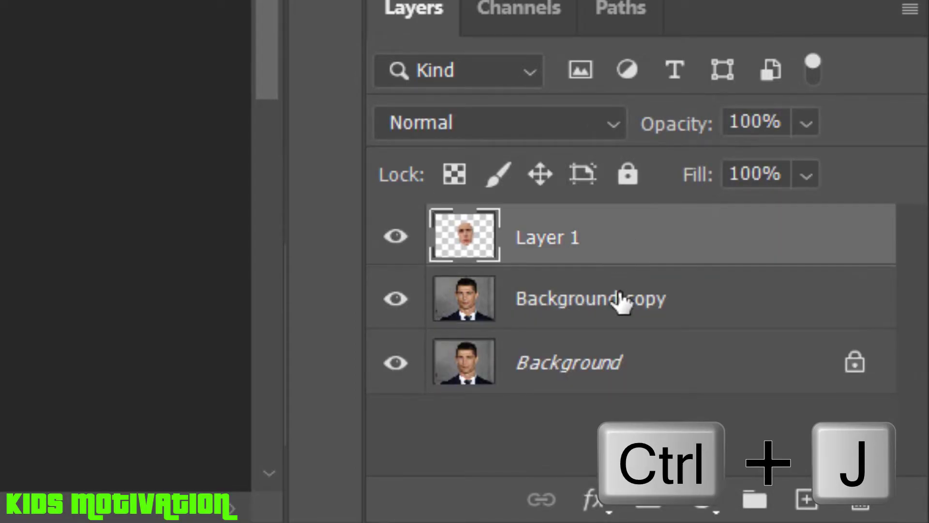
pyautogui.click(617, 296)
pyautogui.press('ctrl')
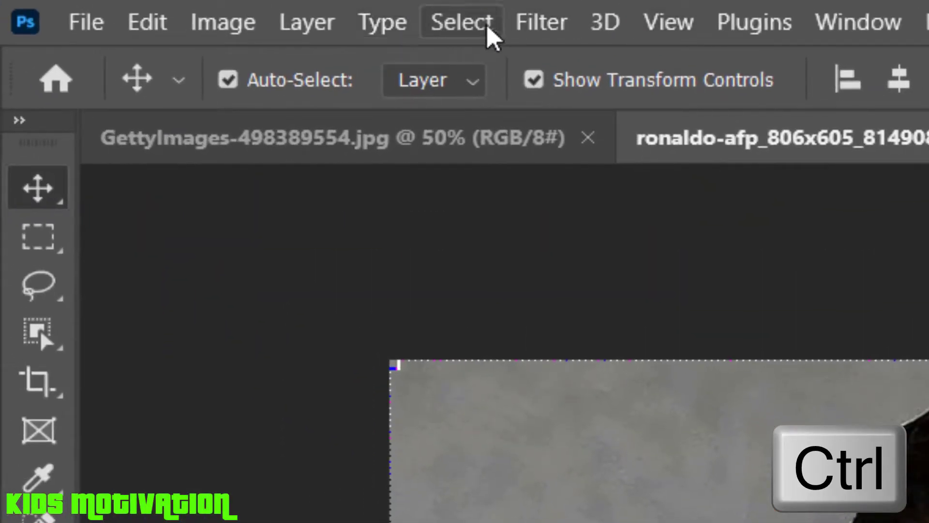
pyautogui.click(488, 29)
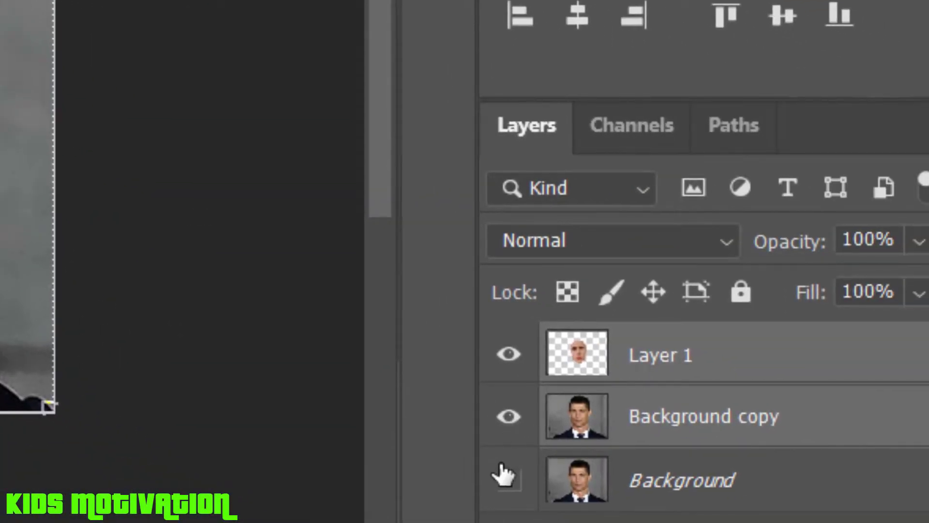
pyautogui.click(505, 474)
# - With the Background copy layer active, load the outline of Layer 1's face as a selection and contract it by 1 pixel
pyautogui.moveTo(579, 417); pyautogui.dragTo(590, 367)
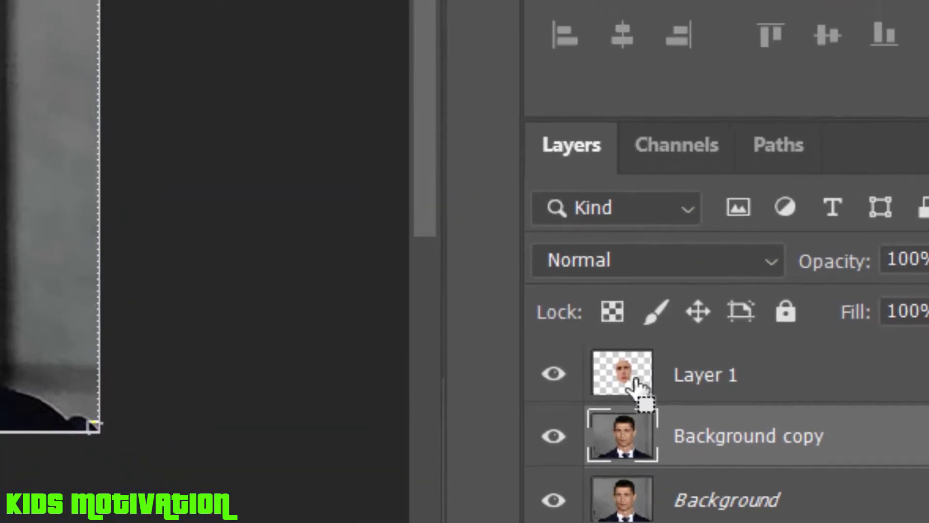
pyautogui.keyDown('ctrl'); pyautogui.click(635, 381); pyautogui.keyUp('ctrl')
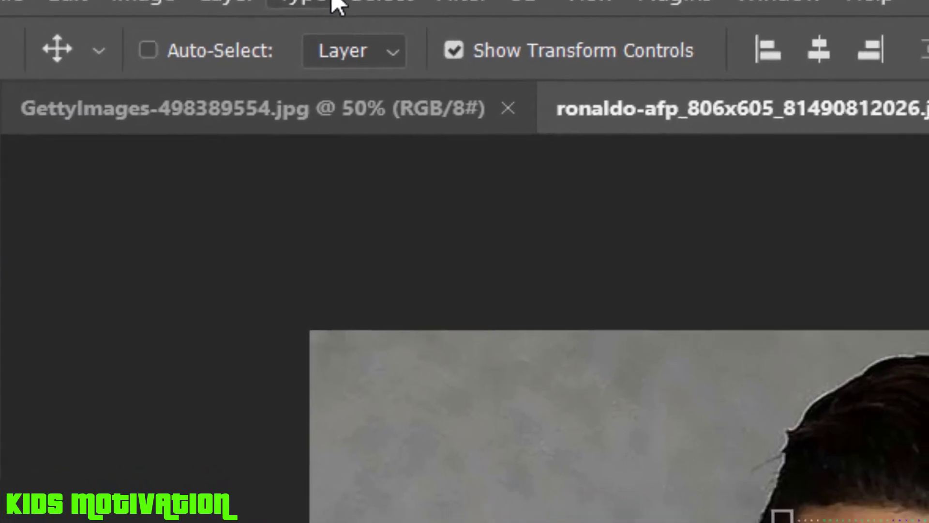
pyautogui.click(339, 6)
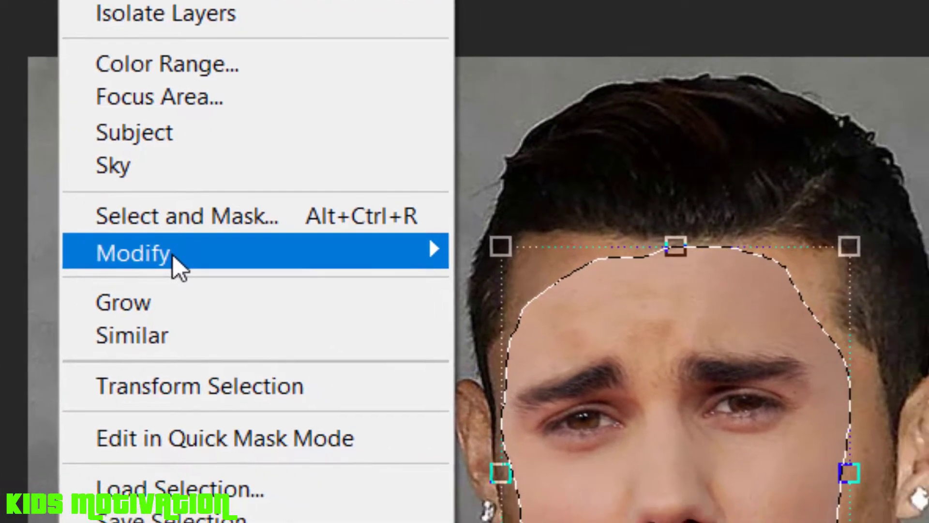
pyautogui.moveTo(58, 203)
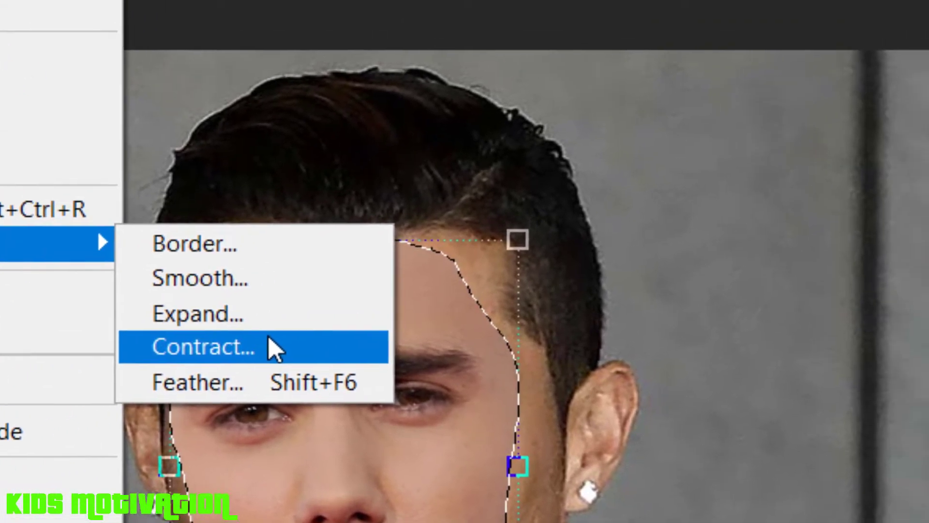
pyautogui.click(482, 295)
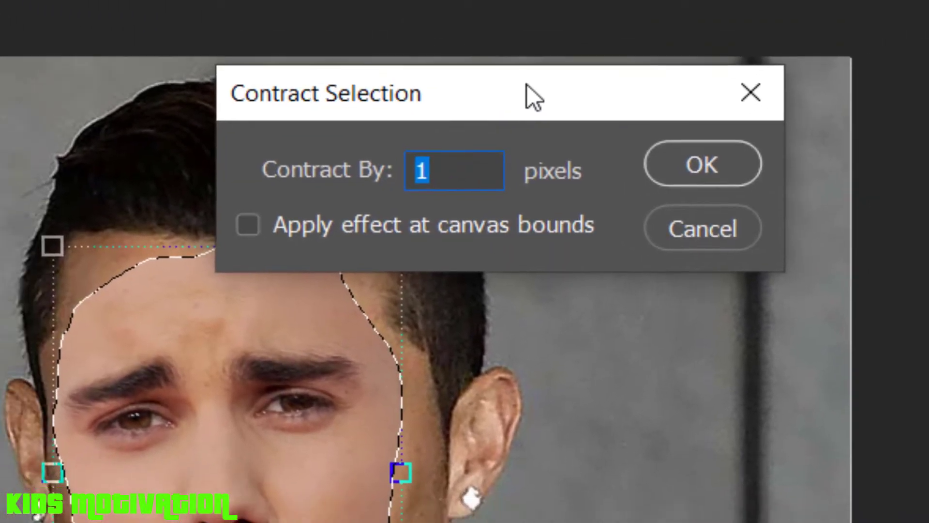
pyautogui.moveTo(479, 120); pyautogui.dragTo(374, 307)
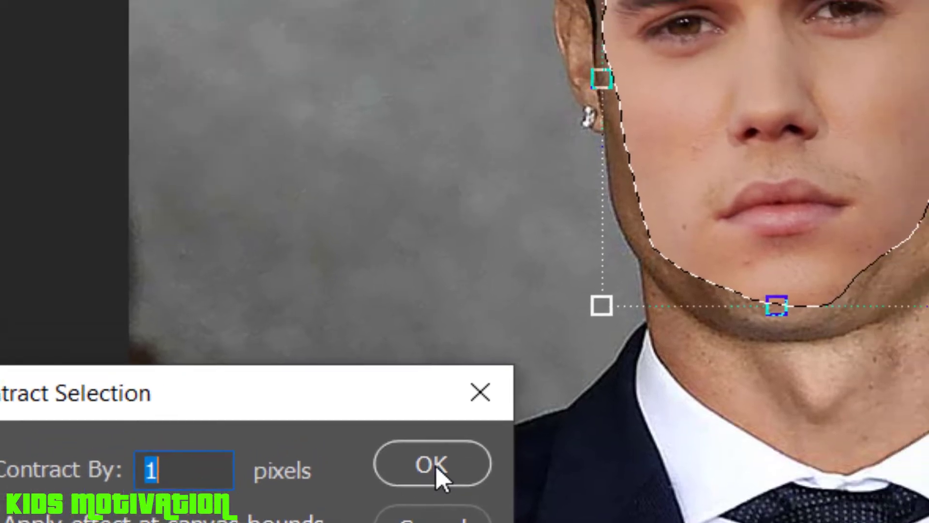
pyautogui.click(551, 394)
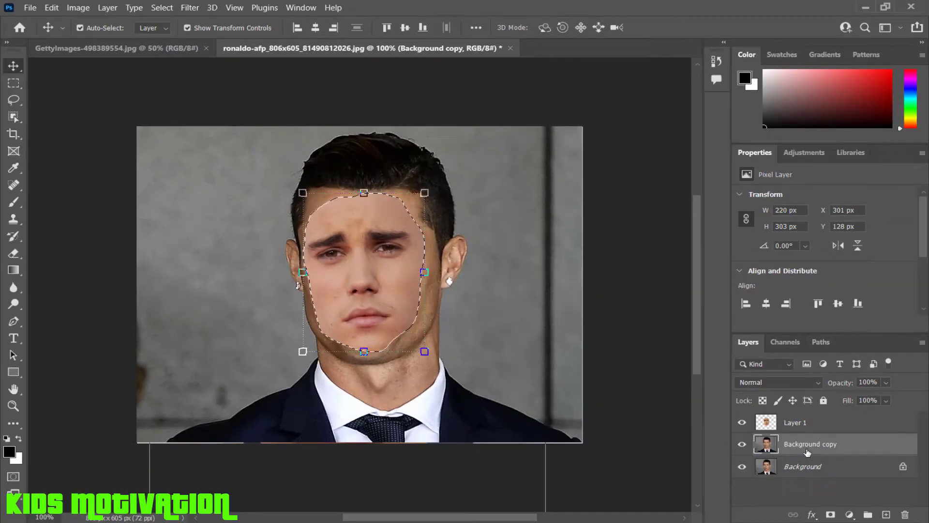
pyautogui.click(746, 494)
pyautogui.click(786, 445)
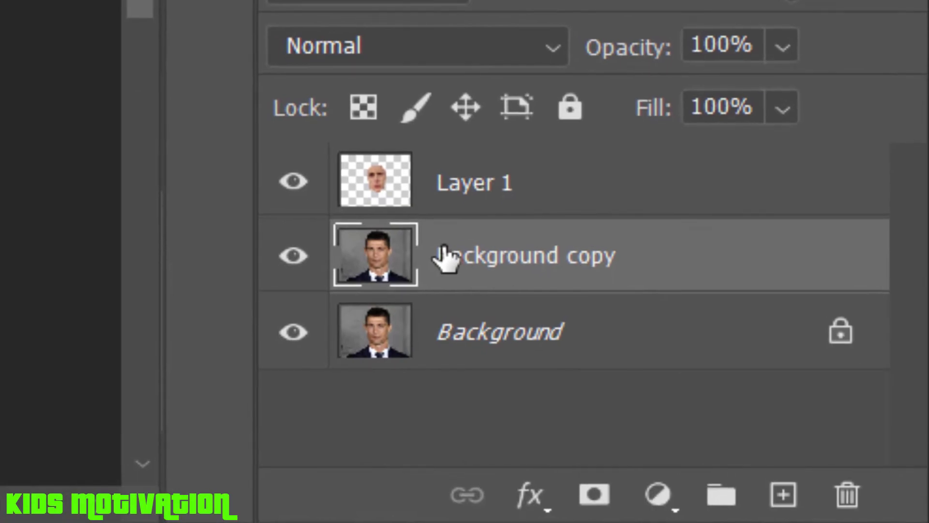
# - Delete the selected face area from the Background copy layer
pyautogui.press('BackSpace')
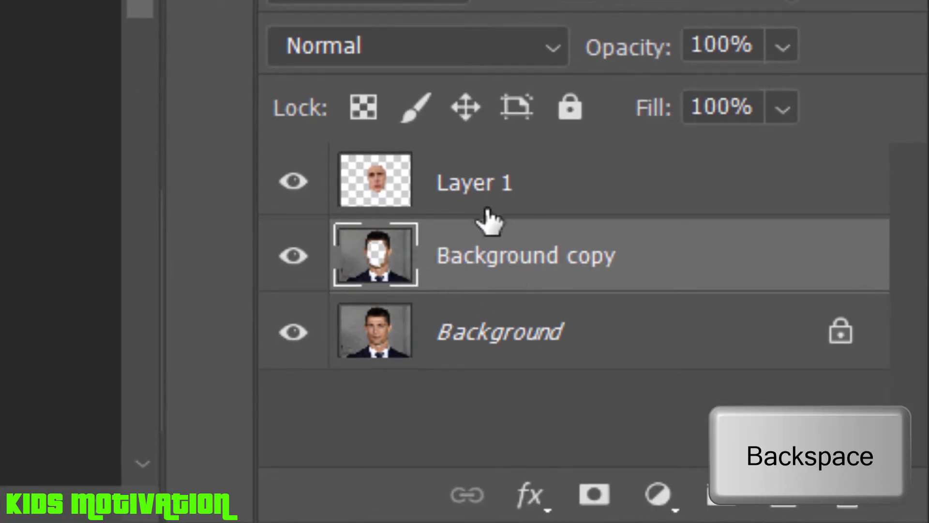
# - Auto-blend Layer 1 and Background copy using the Panorama method with Seamless Tones and Colors, dismiss the error, and deselect the face outline
pyautogui.keyDown('ctrl'); pyautogui.click(494, 196); pyautogui.keyUp('ctrl')
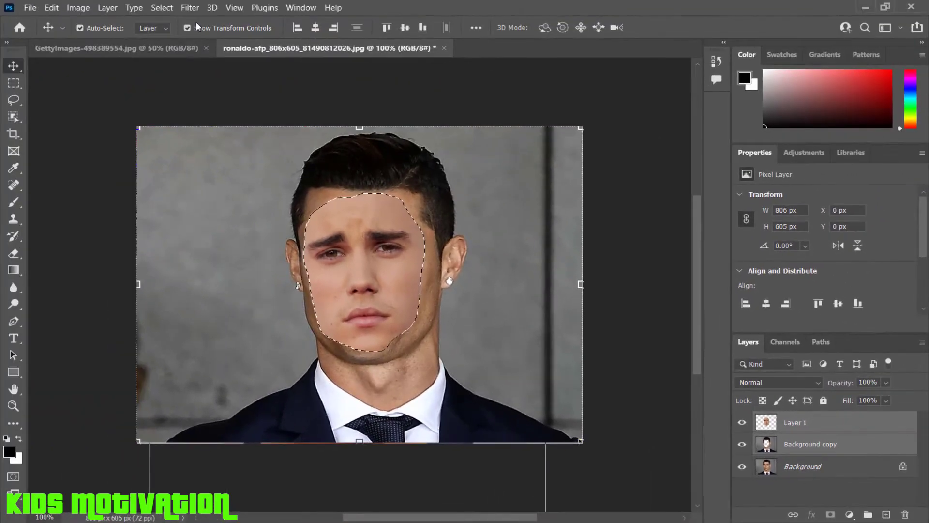
pyautogui.click(30, 8)
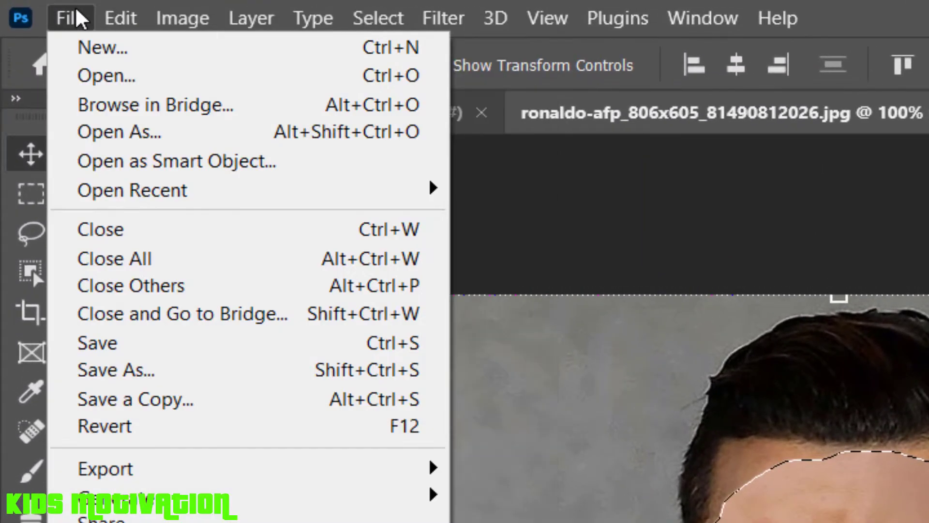
pyautogui.moveTo(121, 17)
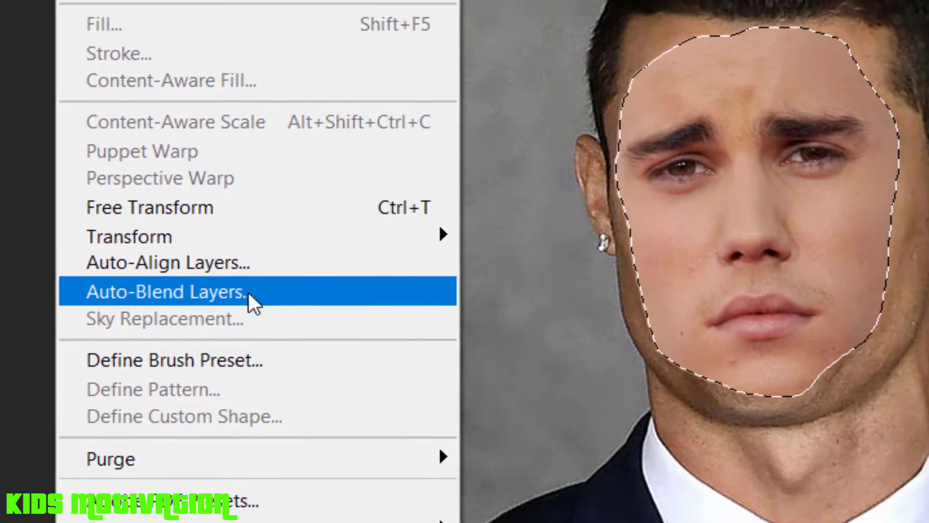
pyautogui.click(312, 268)
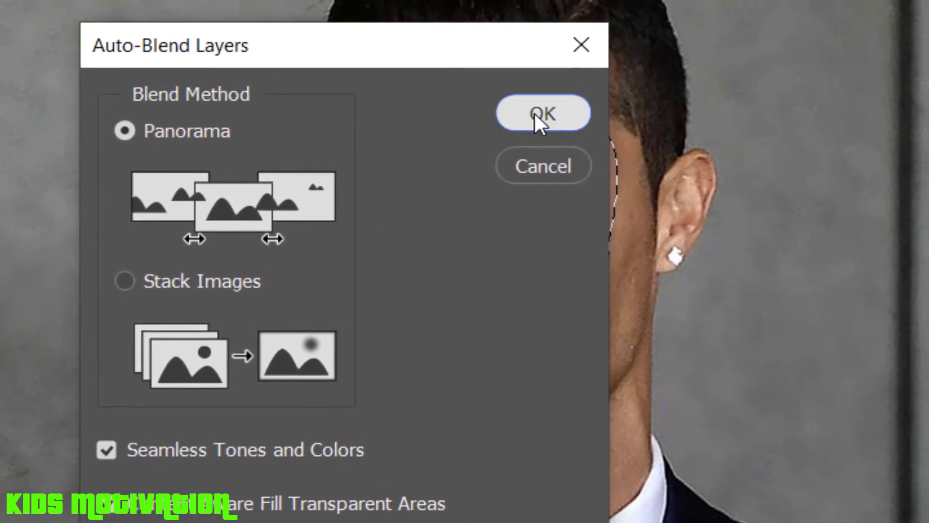
pyautogui.click(537, 112)
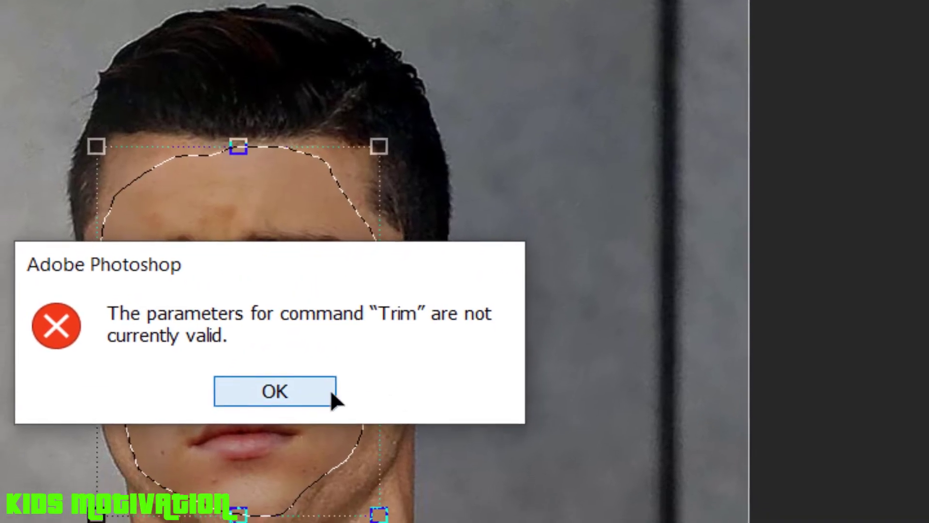
pyautogui.click(465, 250)
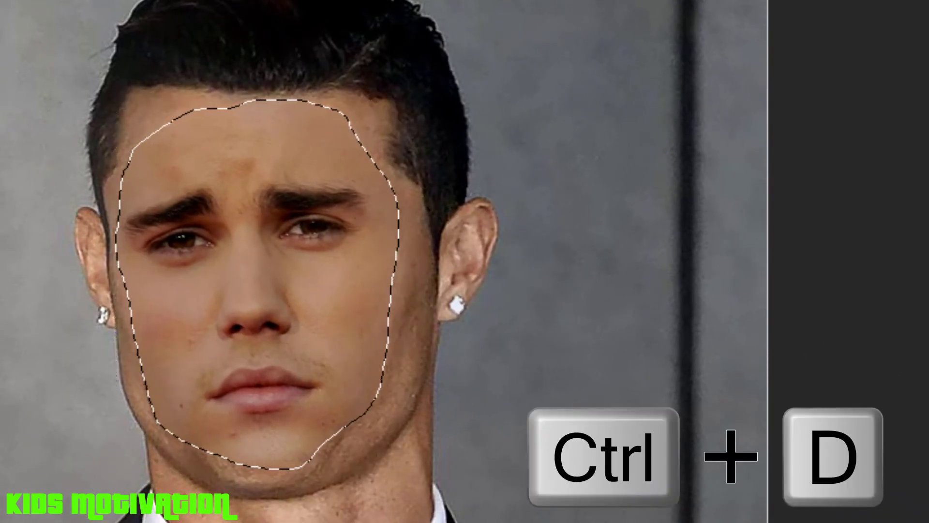
pyautogui.hotkey('ctrl', 'd')
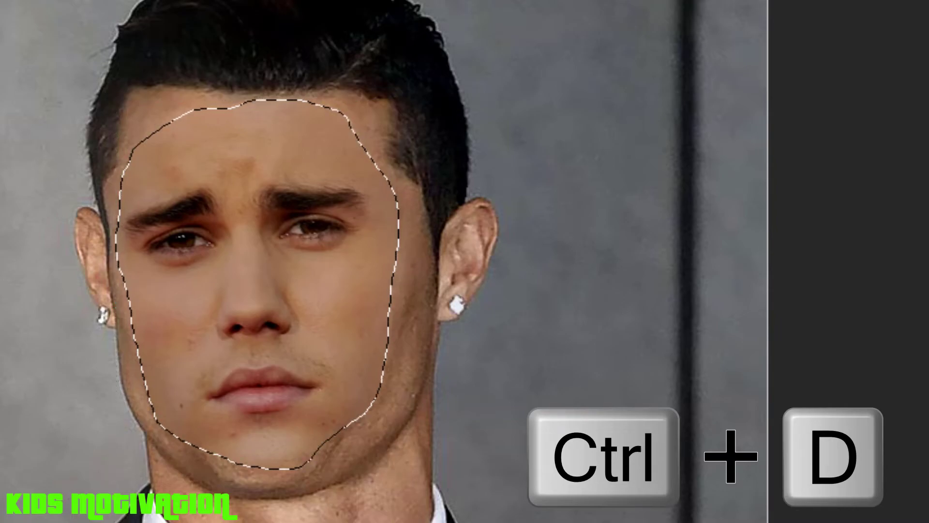
pyautogui.hotkey('ctrl', 'd')
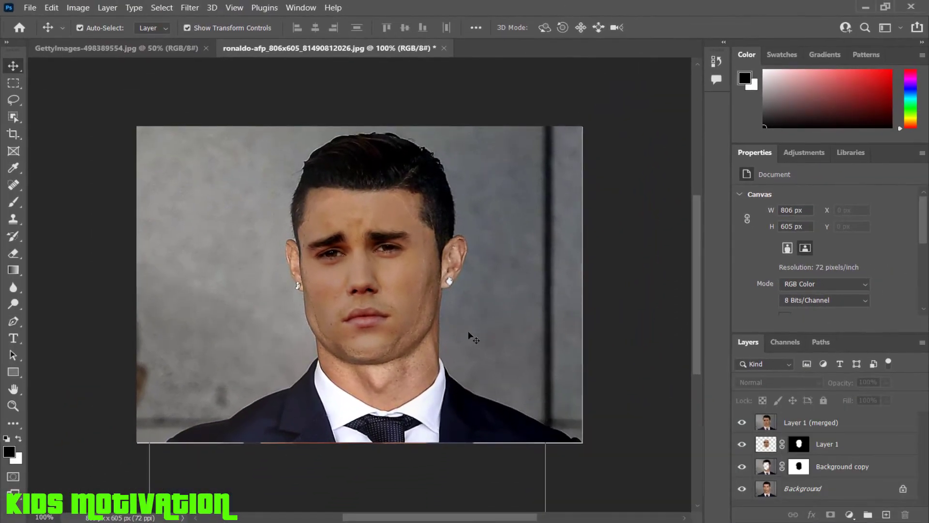